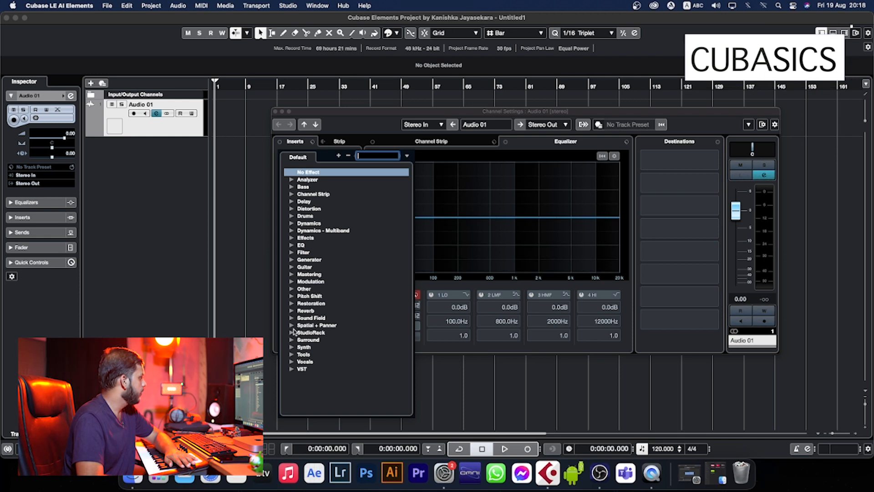
- Load the Abbey Road Chambers Stereo reverb into the first insert slot of Audio 01, view its interface and close the plug-in window
{"action": "left_click", "coordinate": [291, 311]}
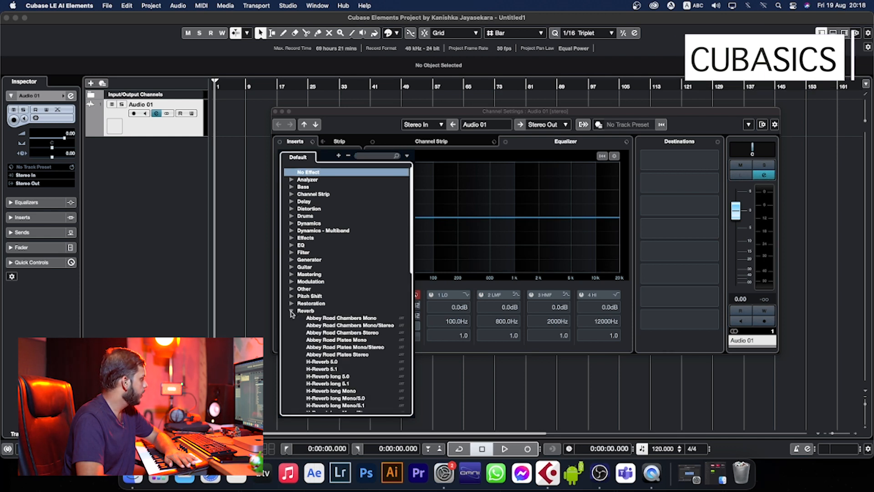
{"action": "double_click", "coordinate": [345, 334]}
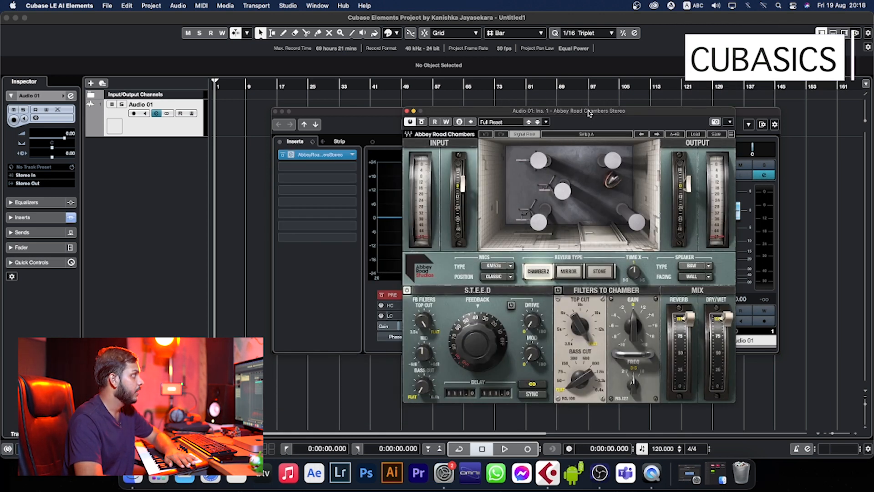
{"action": "left_click_drag", "start_coordinate": [588, 113], "coordinate": [550, 94]}
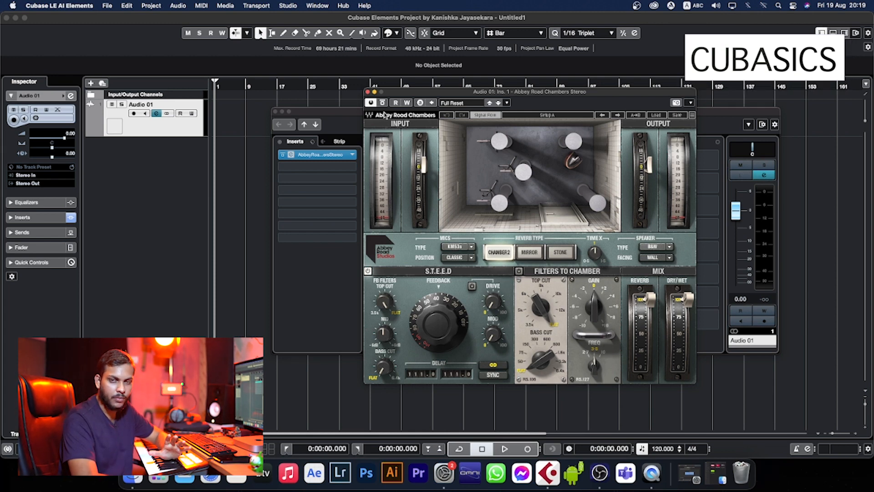
{"action": "left_click", "coordinate": [366, 91]}
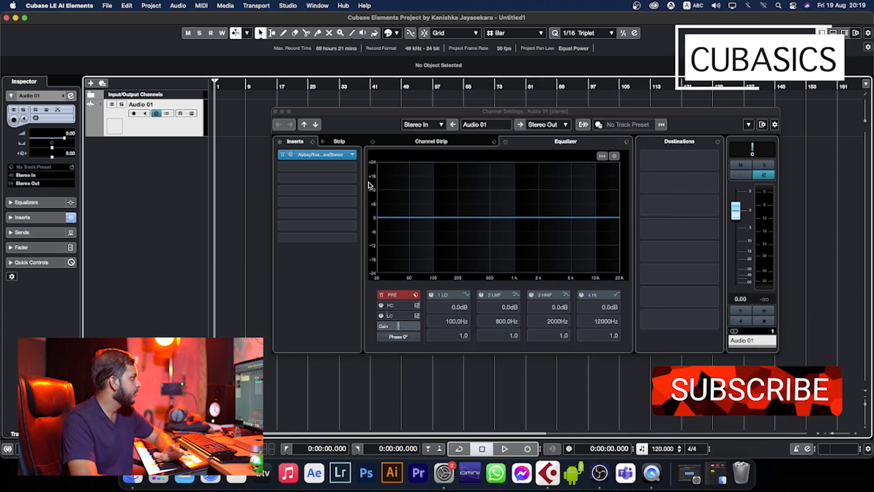
- Add the H-Delay Stereo delay to the second insert slot of Audio 01 and close its plug-in window
{"action": "left_click", "coordinate": [319, 155]}
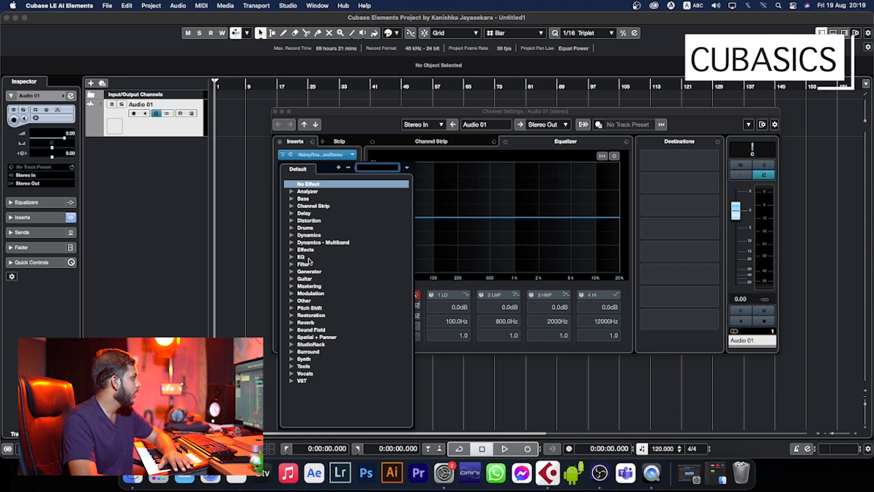
{"action": "left_click", "coordinate": [292, 214]}
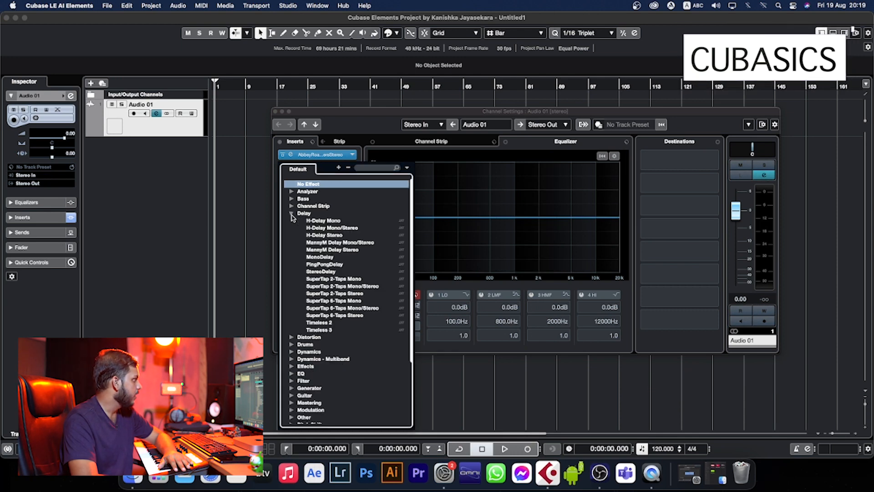
{"action": "left_click", "coordinate": [335, 235]}
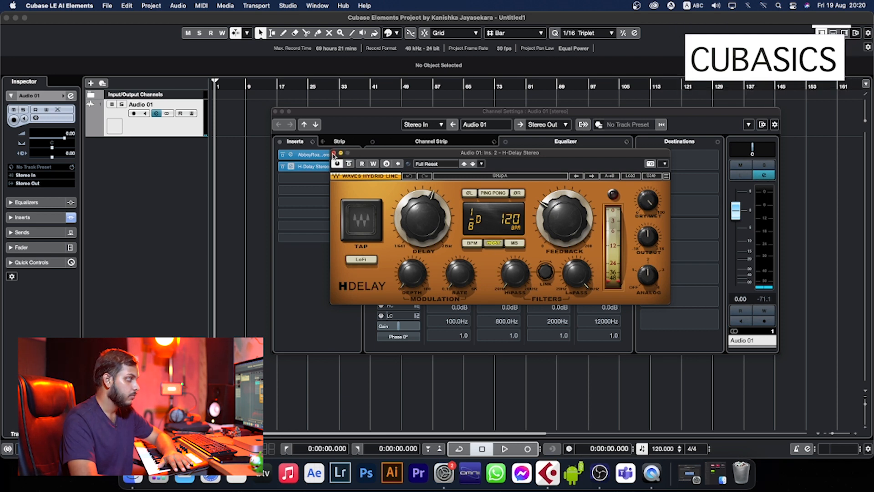
{"action": "left_click", "coordinate": [334, 154]}
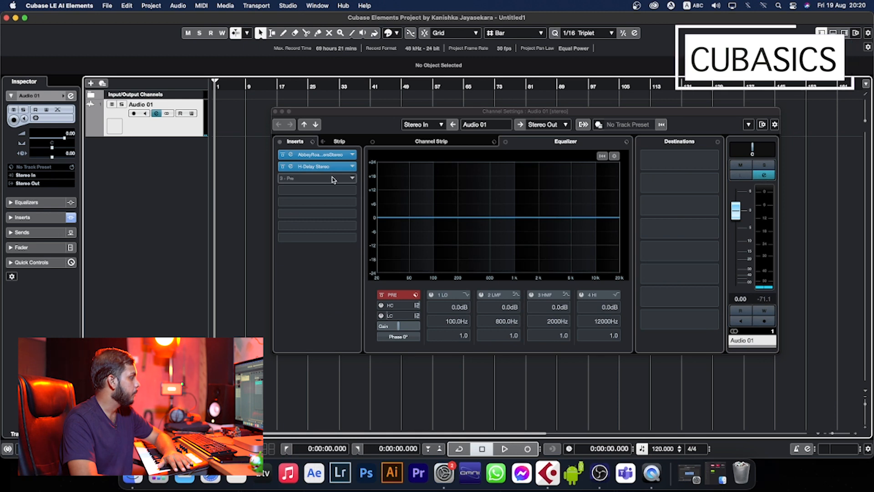
- Find the CLA-2A Stereo compressor by searching "cla 2a", load it into the third insert slot, and close its plug-in window
{"action": "left_click", "coordinate": [334, 179]}
{"action": "type", "text": "c"}
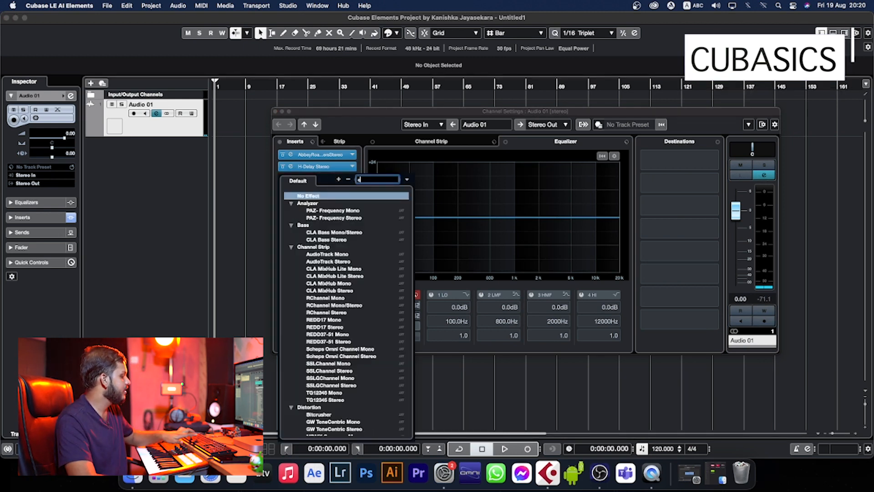
{"action": "type", "text": "la 2a"}
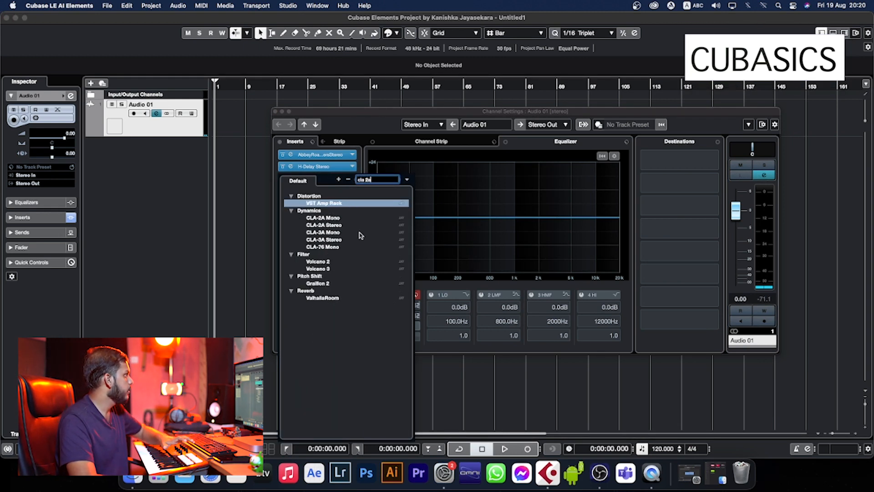
{"action": "left_click", "coordinate": [335, 226]}
{"action": "left_click", "coordinate": [335, 226]}
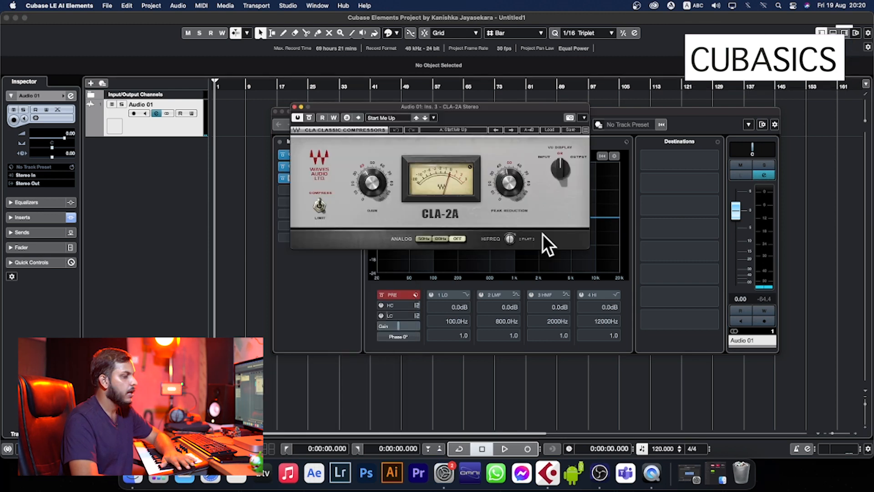
{"action": "left_click_drag", "start_coordinate": [517, 110], "coordinate": [577, 156]}
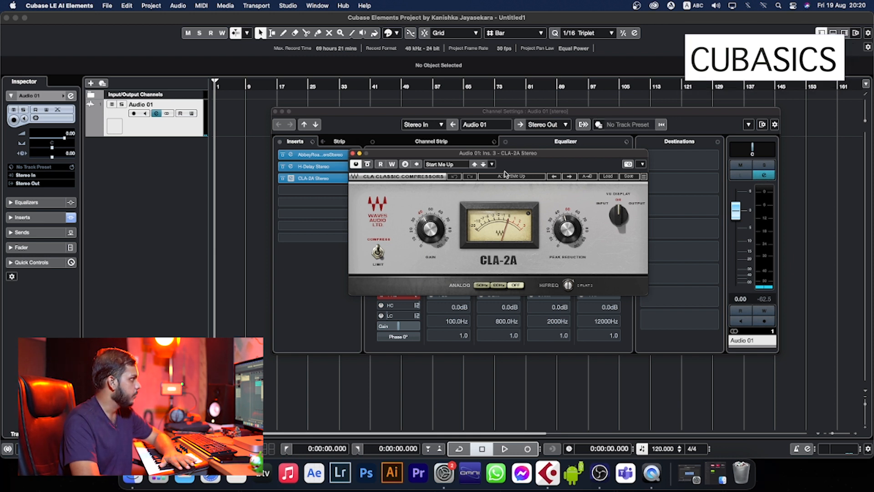
{"action": "left_click", "coordinate": [352, 153]}
- Load the Pro-Q 3 equalizer into the fourth insert slot of Audio 01 using the search "pro q3", and close its plug-in window
{"action": "left_click", "coordinate": [334, 190]}
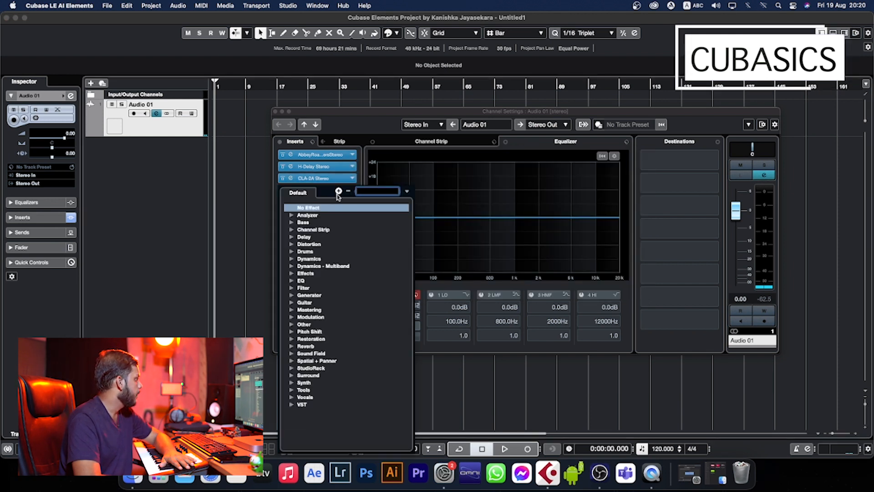
{"action": "left_click", "coordinate": [291, 281]}
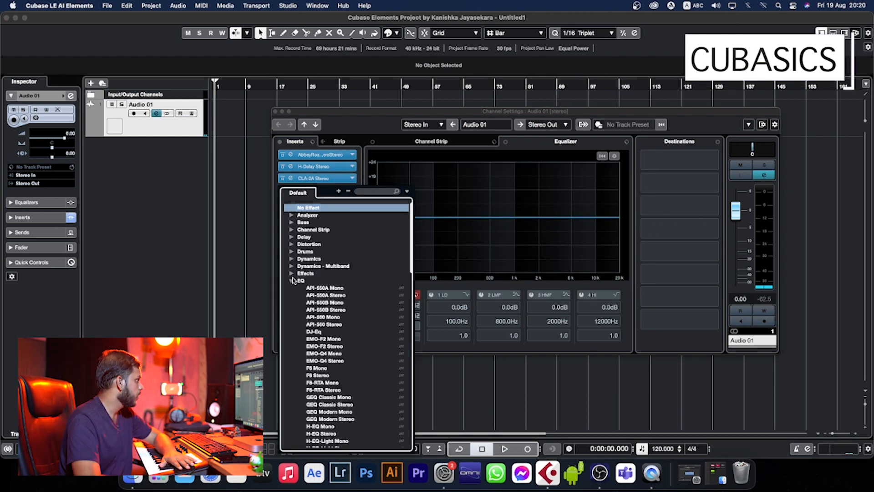
{"action": "scroll", "coordinate": [358, 342], "scroll_direction": "down", "scroll_amount": 3}
{"action": "scroll", "coordinate": [358, 343], "scroll_direction": "down", "scroll_amount": 8}
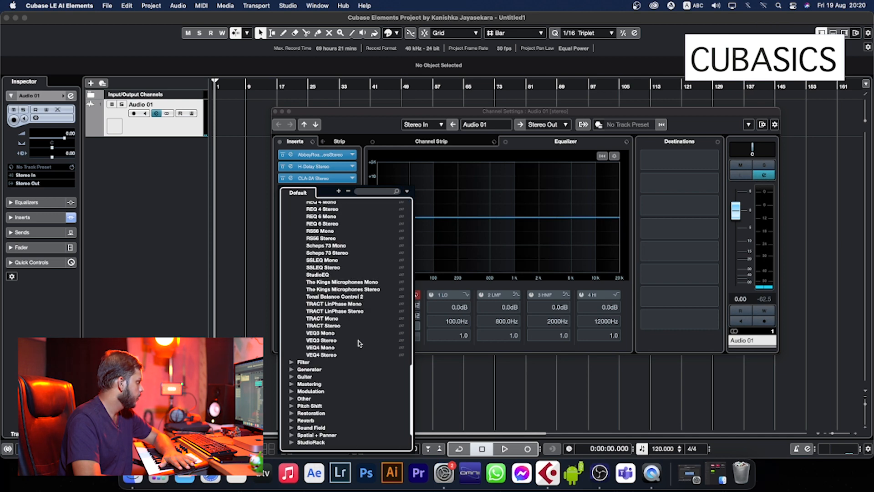
{"action": "scroll", "coordinate": [358, 342], "scroll_direction": "up", "scroll_amount": 10}
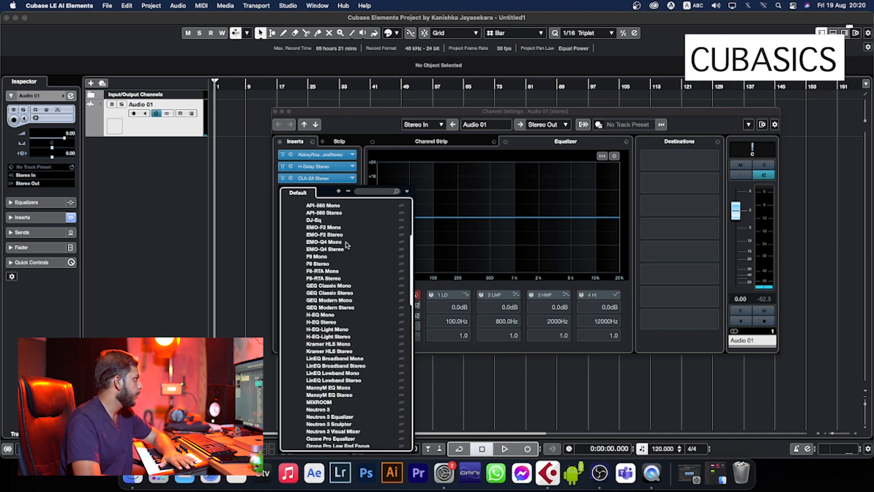
{"action": "left_click", "coordinate": [375, 192]}
{"action": "type", "text": "p"}
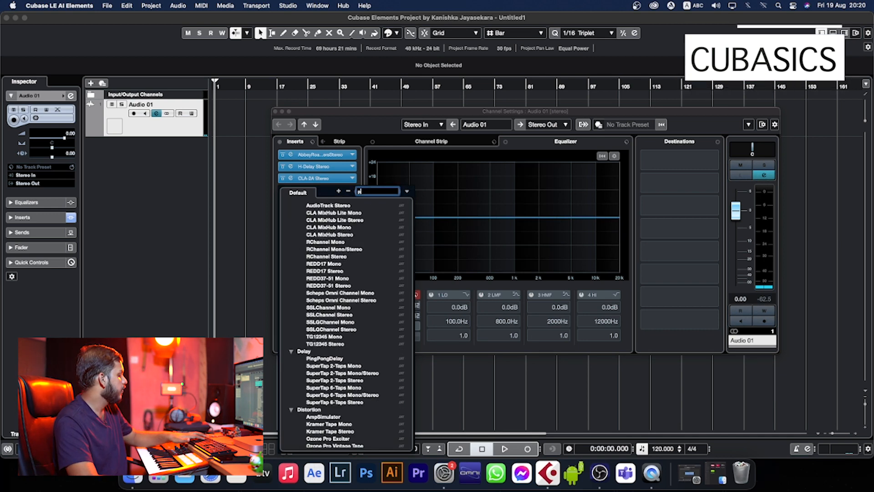
{"action": "type", "text": "ro-q"}
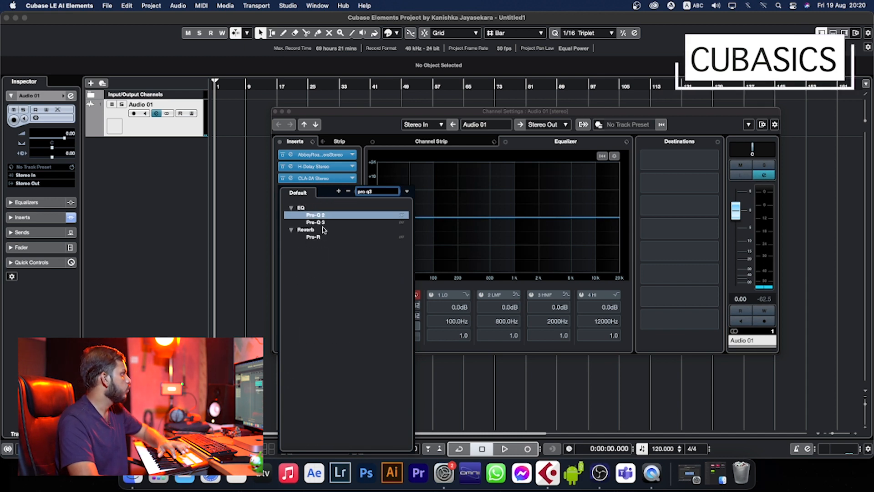
{"action": "left_click", "coordinate": [322, 223]}
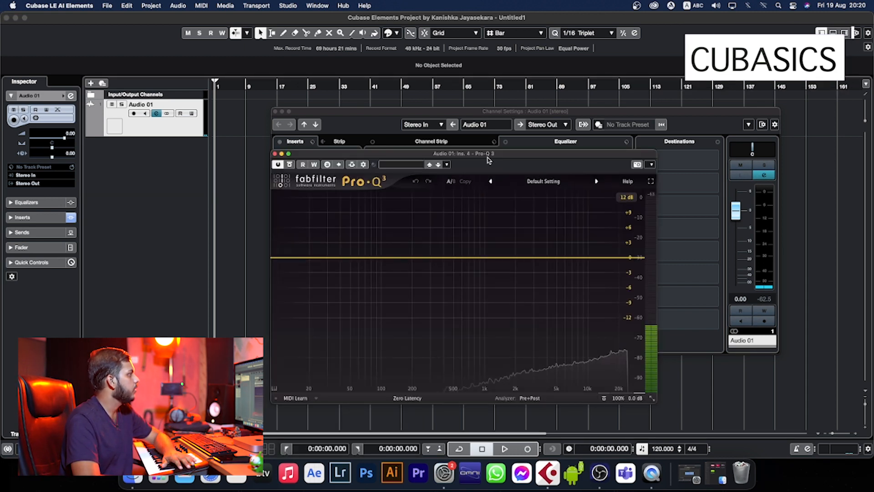
{"action": "left_click_drag", "start_coordinate": [494, 157], "coordinate": [515, 96]}
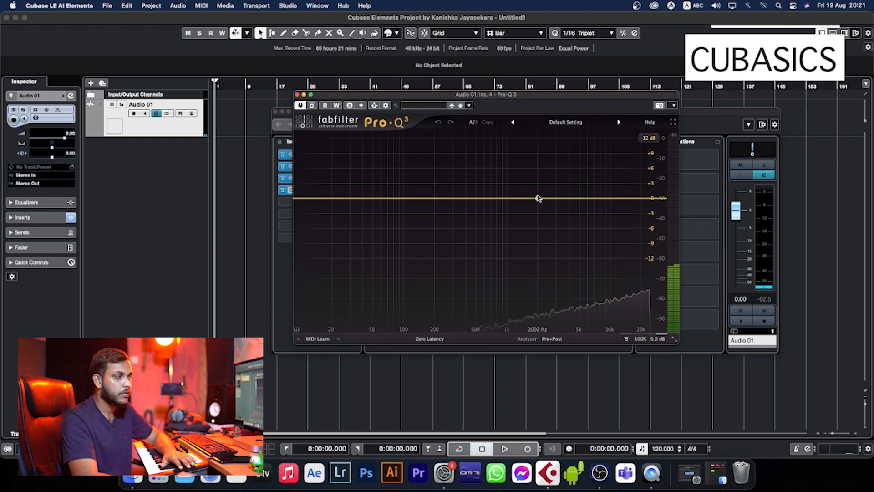
{"action": "left_click", "coordinate": [297, 94]}
- Search for "satur", load Abbey Road Saturator Stereo into the fifth insert slot, and close its plug-in window
{"action": "left_click", "coordinate": [306, 202]}
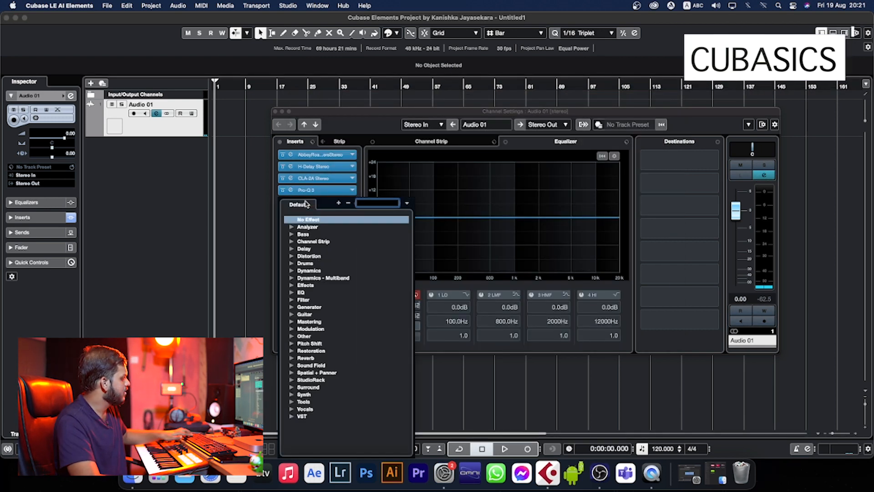
{"action": "type", "text": "satur"}
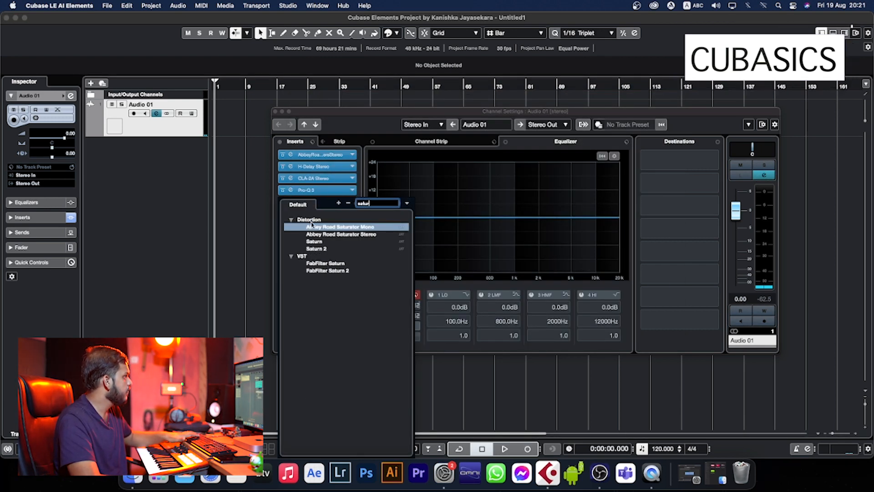
{"action": "left_click", "coordinate": [324, 234]}
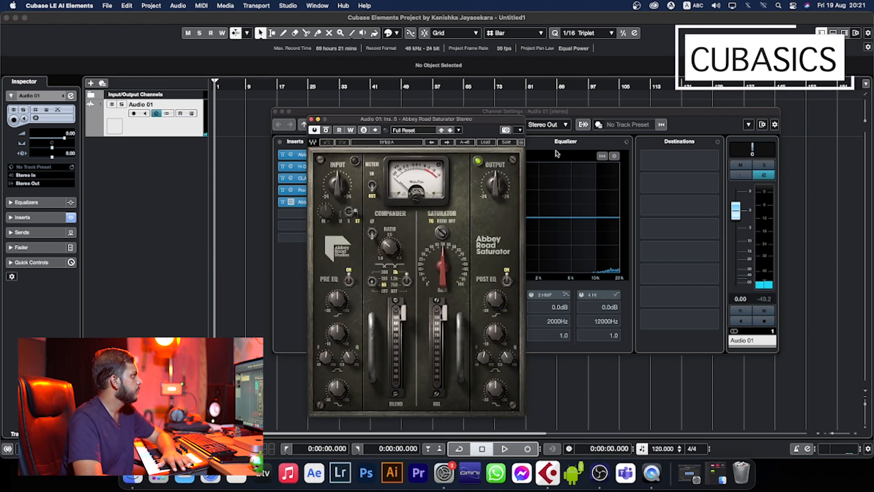
{"action": "left_click_drag", "start_coordinate": [491, 119], "coordinate": [539, 85]}
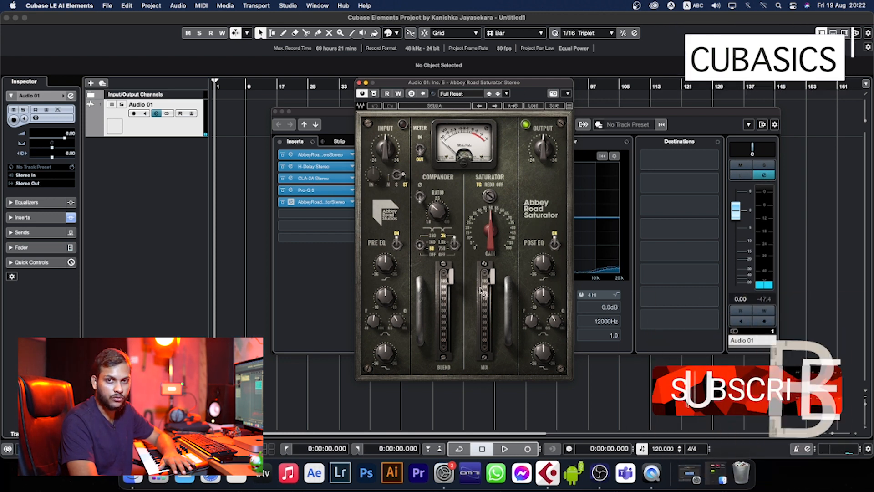
{"action": "left_click", "coordinate": [359, 83]}
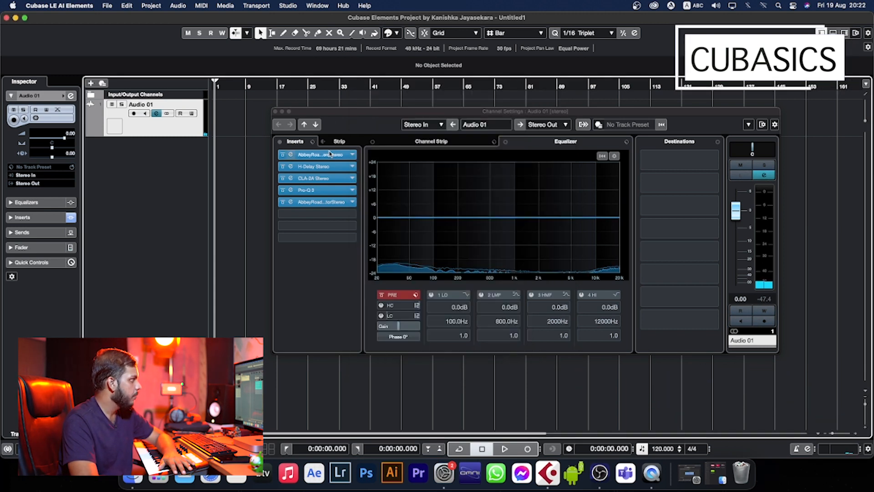